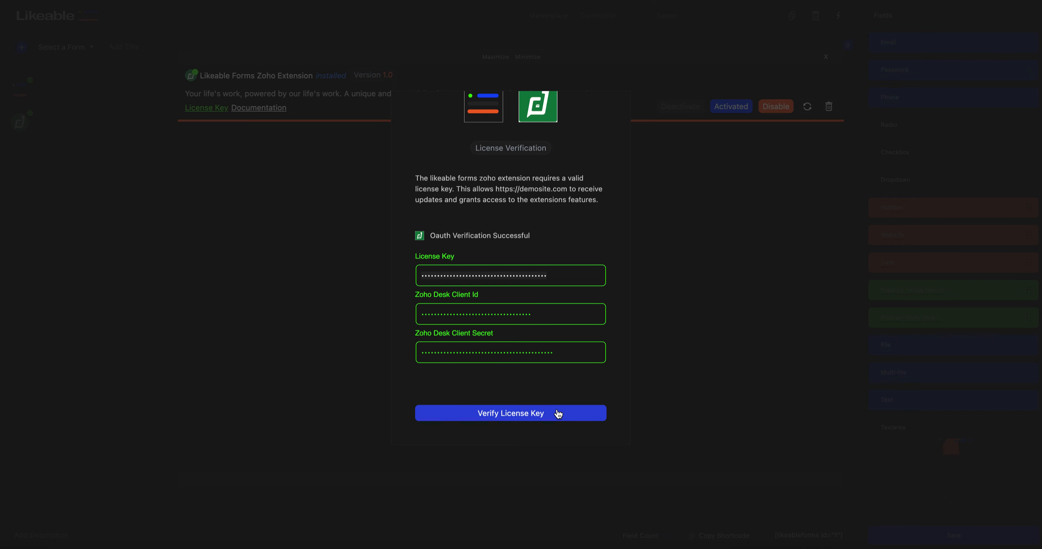
# Verify the license key for the Zoho extension and enable the extension's settings.
pyautogui.click(558, 413)
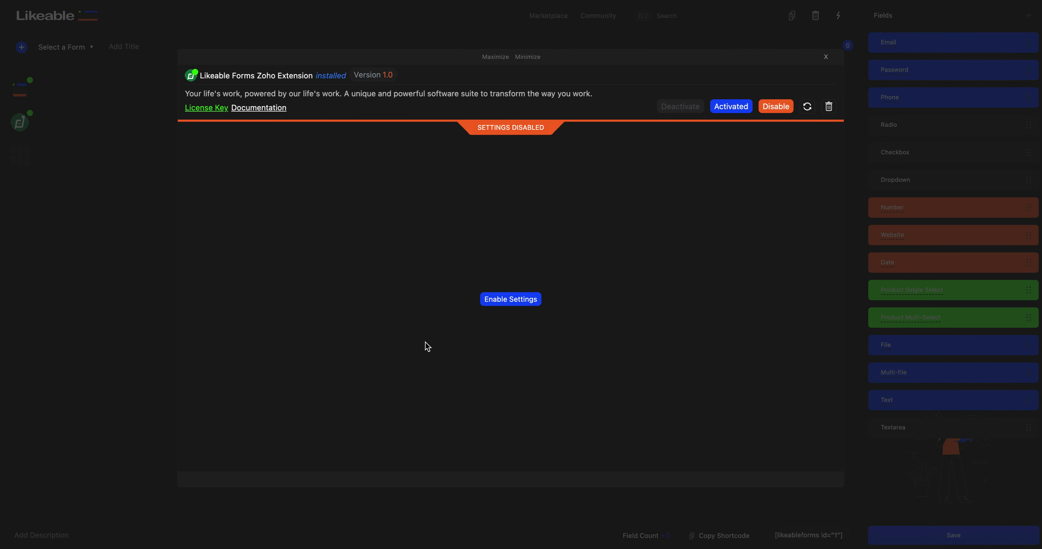
pyautogui.click(525, 300)
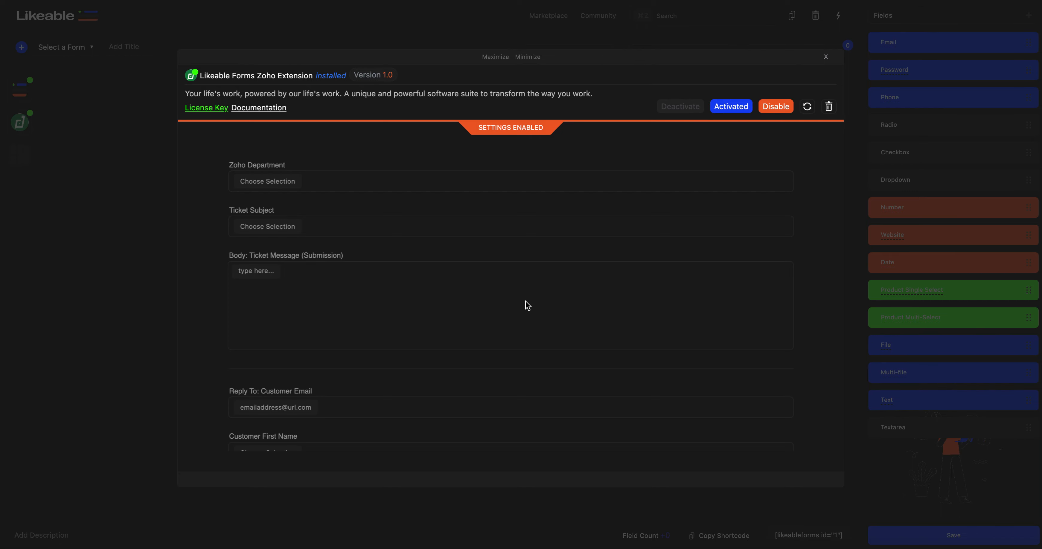
# Set the Zoho Department to Likeable Forms, begin the ticket subject with "New Ticket from", and return to the form builder.
pyautogui.click(273, 178)
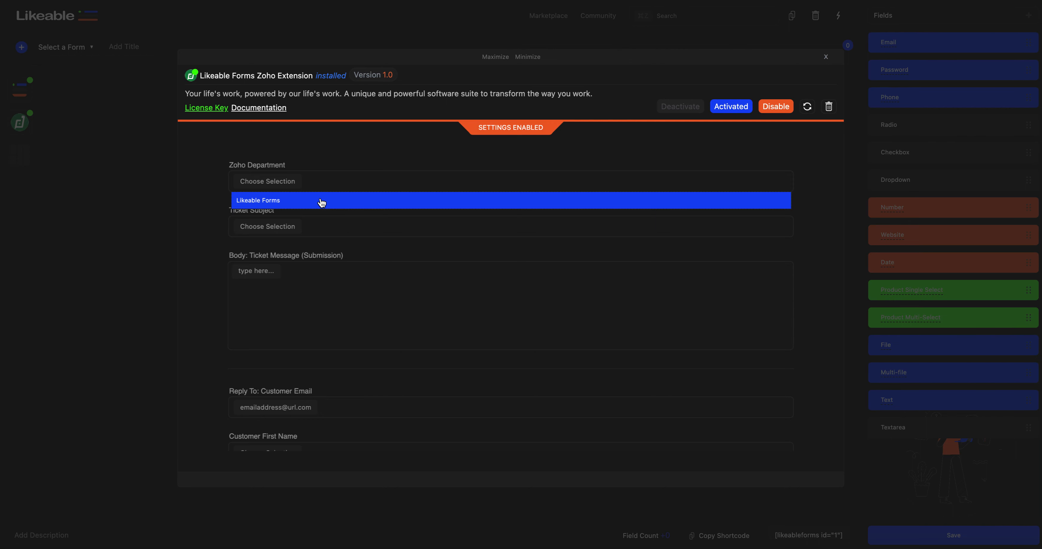
pyautogui.click(321, 202)
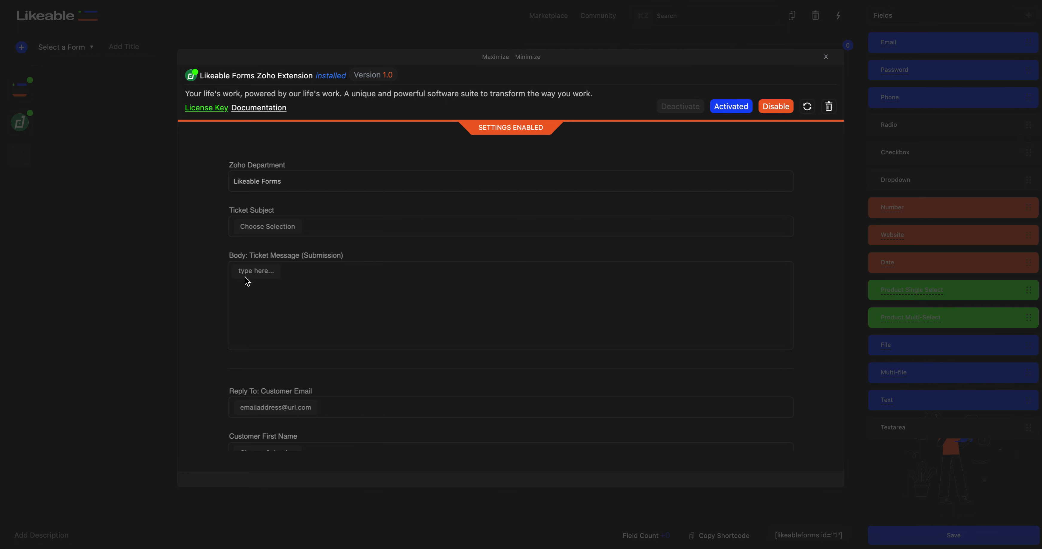
pyautogui.click(273, 225)
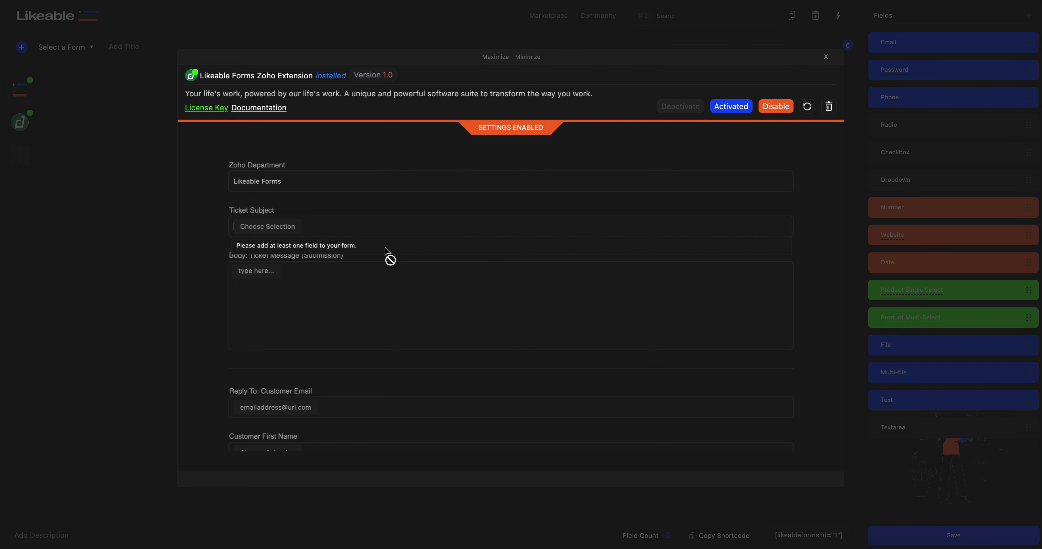
pyautogui.write('New Ticket from')
pyautogui.click(118, 229)
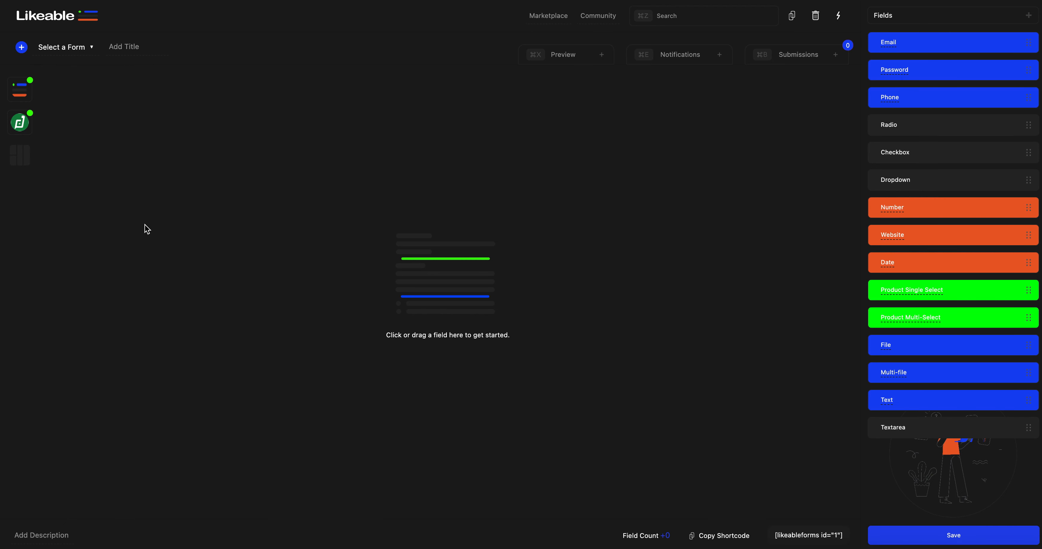
# Add an Email field, two Text fields and a Textarea field to the empty form.
pyautogui.click(894, 42)
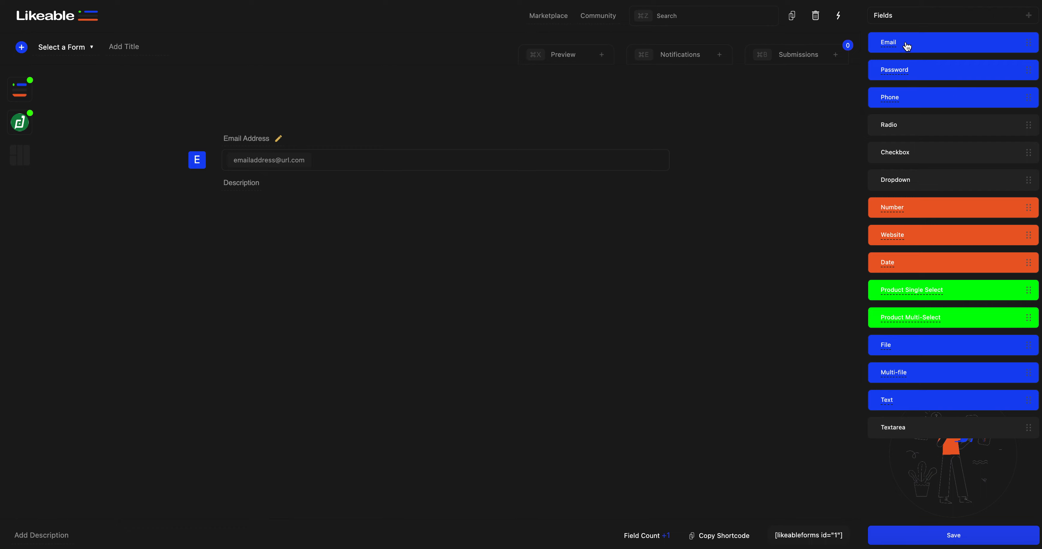
pyautogui.click(923, 399)
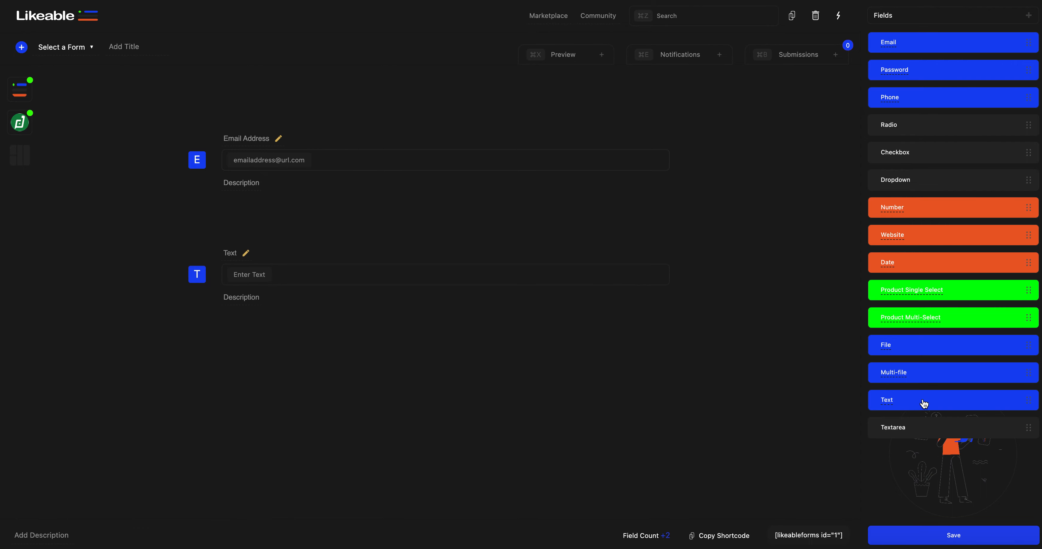
pyautogui.click(923, 402)
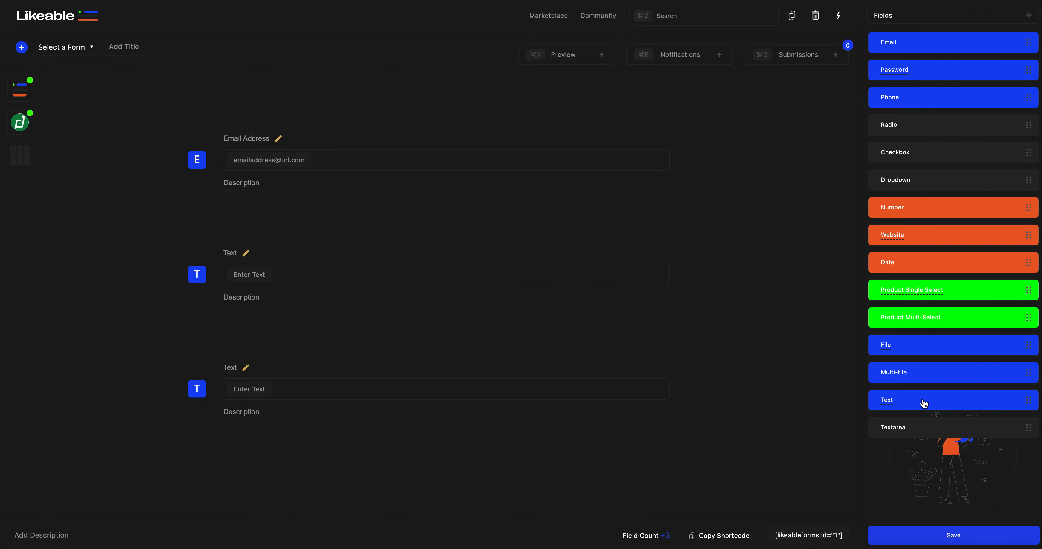
pyautogui.click(932, 427)
pyautogui.scroll(-4, 486, 347)
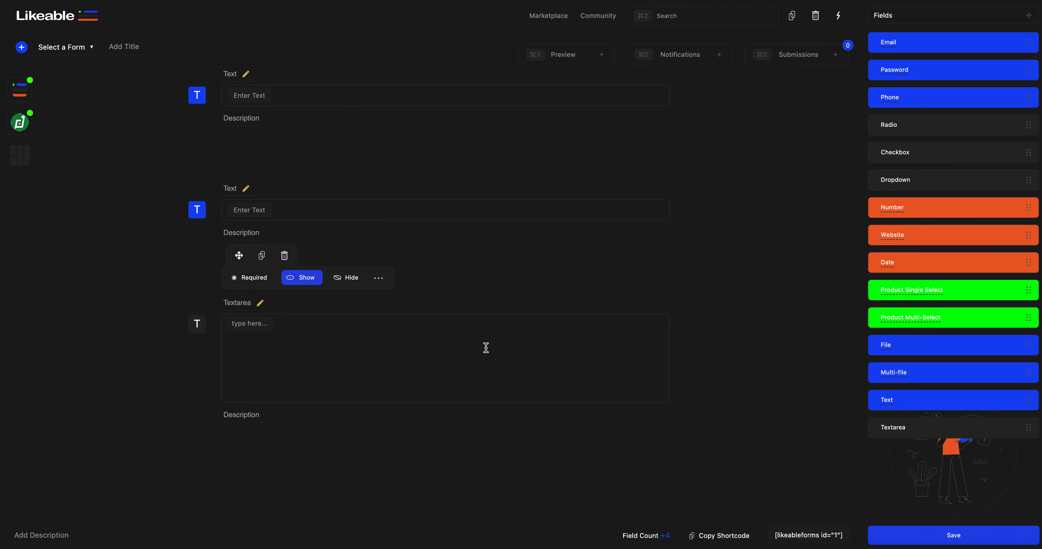
# Rename the label of the form's first Text field to "First Name".
pyautogui.scroll(5, 486, 348)
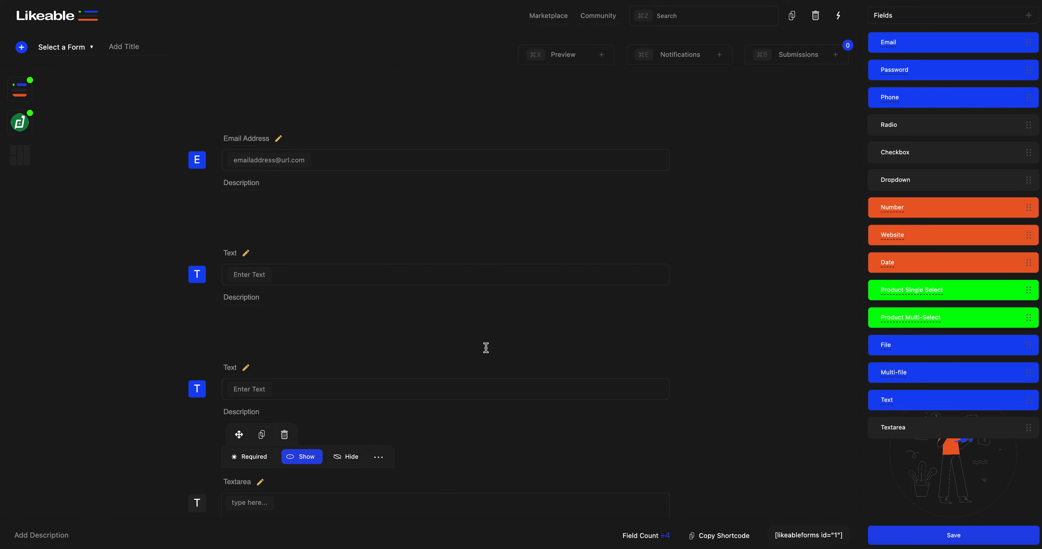
pyautogui.click(244, 253)
pyautogui.press('BackSpace')
pyautogui.press('BackSpace')
pyautogui.press('BackSpace')
pyautogui.press('BackSpace')
pyautogui.write('First Name')
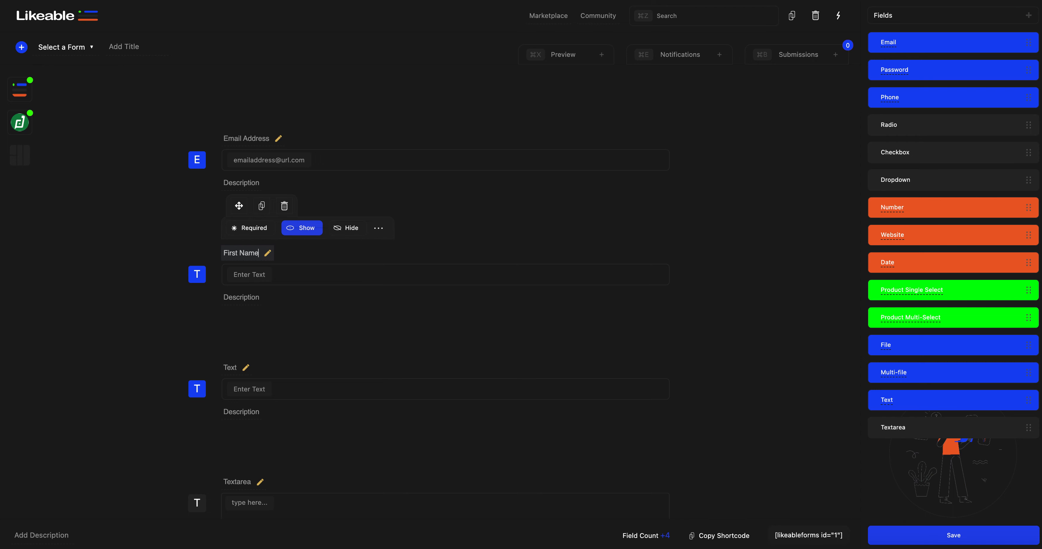
# Rename the label of the remaining Text field to "Last Name".
pyautogui.click(248, 367)
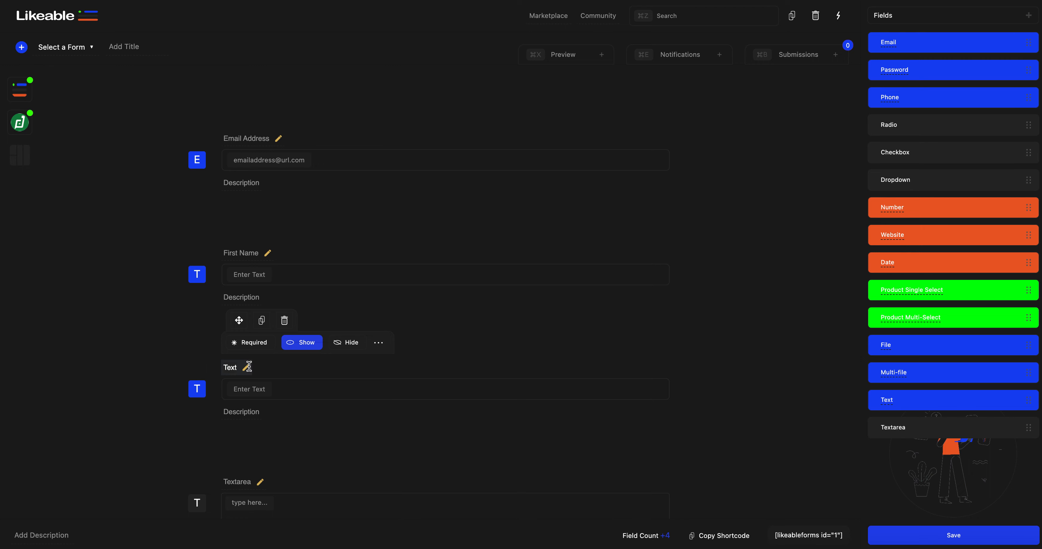
pyautogui.press('BackSpace')
pyautogui.press('BackSpace')
pyautogui.press('BackSpace')
pyautogui.press('BackSpace')
pyautogui.write('Last Name')
# In the Zoho extension settings, append the First Name 2 field to the ticket subject and insert Textarea 4 as the ticket message body.
pyautogui.click(19, 122)
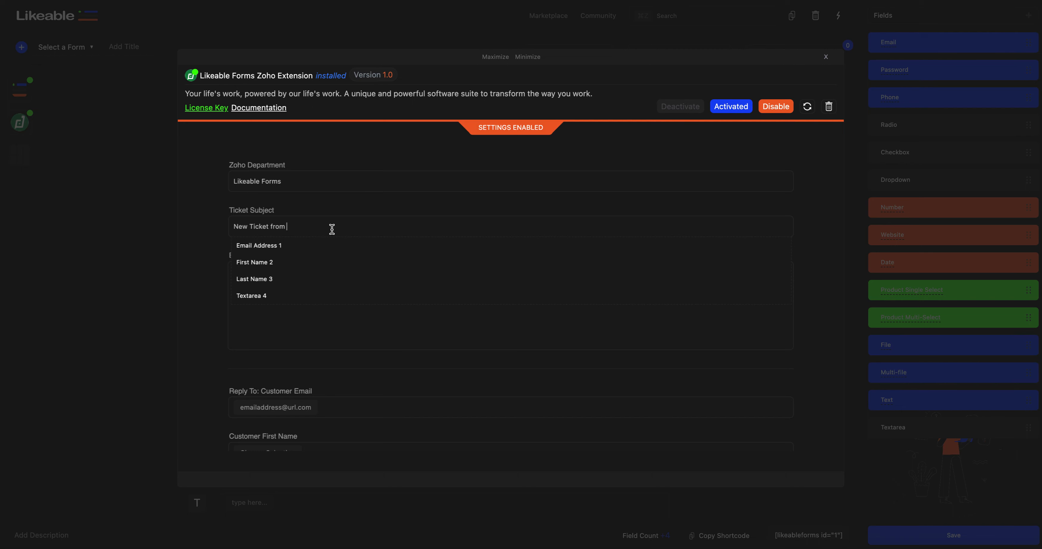
pyautogui.click(340, 263)
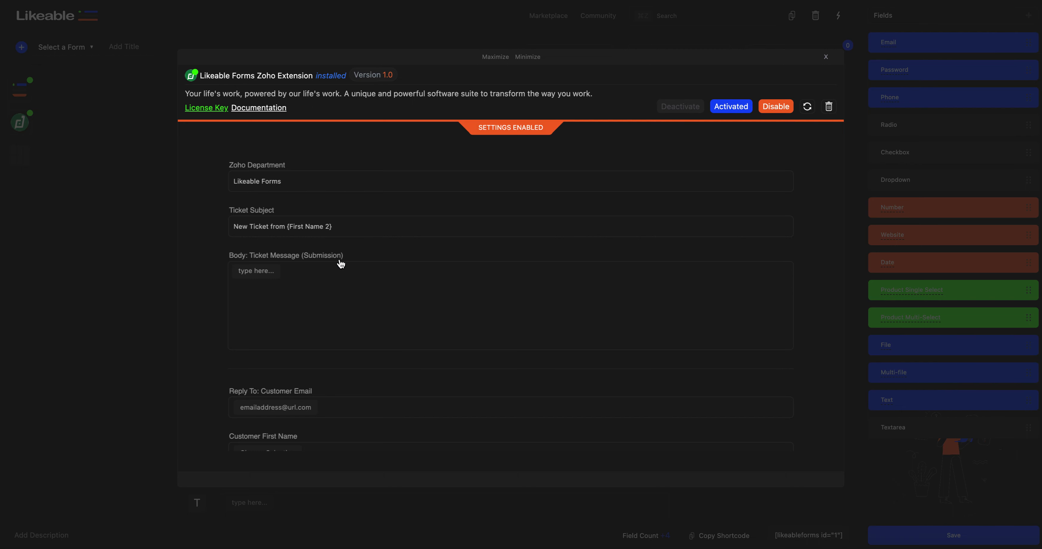
pyautogui.click(331, 274)
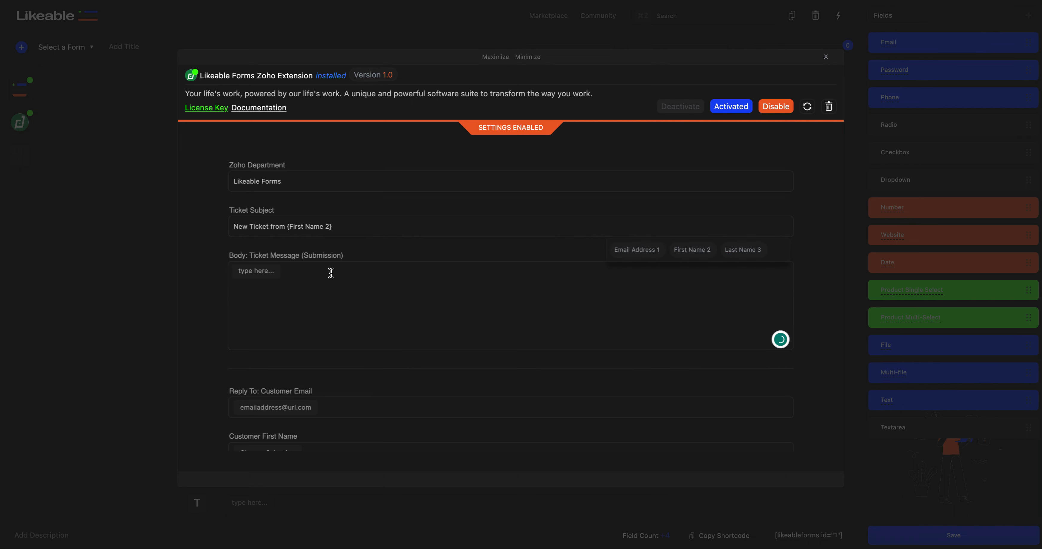
pyautogui.scroll(-1, 684, 252)
pyautogui.click(634, 255)
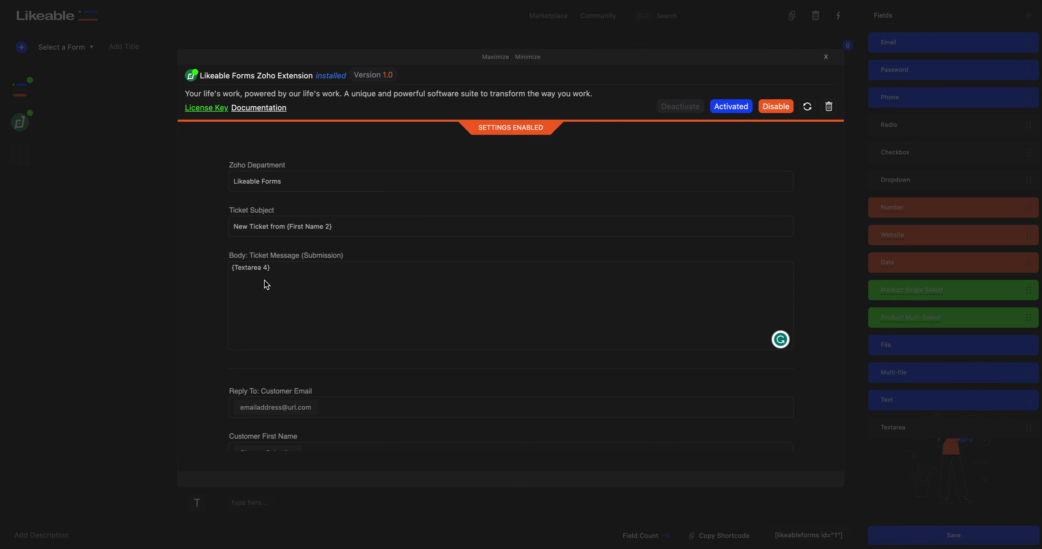
# Map the reply-to customer email, first name and last name to Email Address 1, First Name 2 and Last Name 3.
pyautogui.scroll(-3, 438, 376)
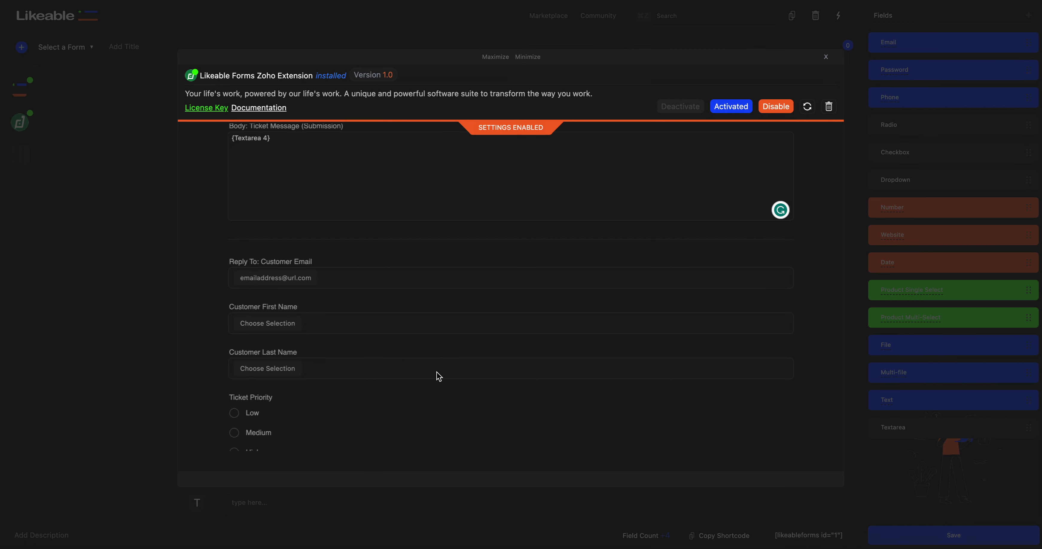
pyautogui.click(353, 286)
pyautogui.click(361, 299)
pyautogui.click(249, 324)
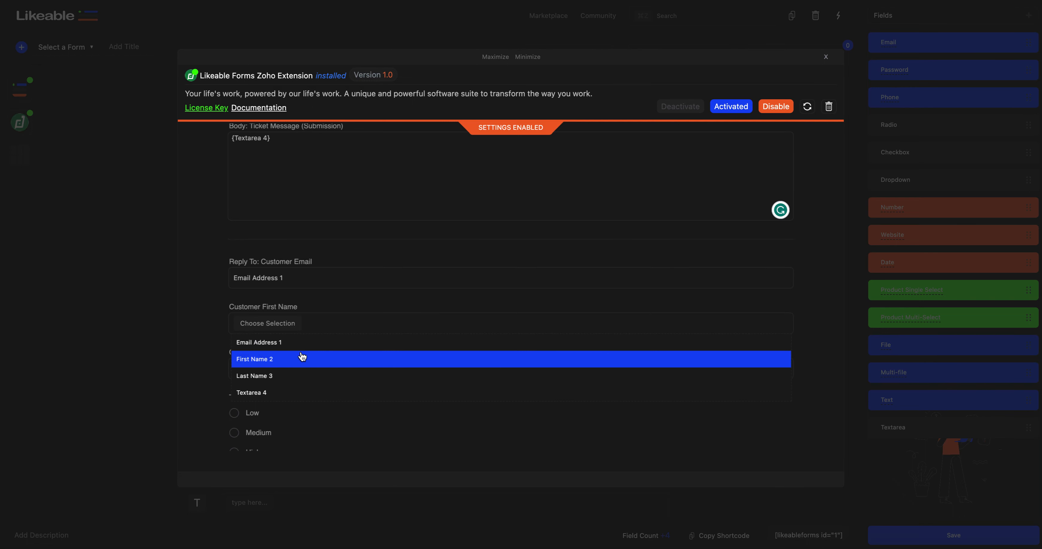
pyautogui.click(295, 360)
pyautogui.click(332, 367)
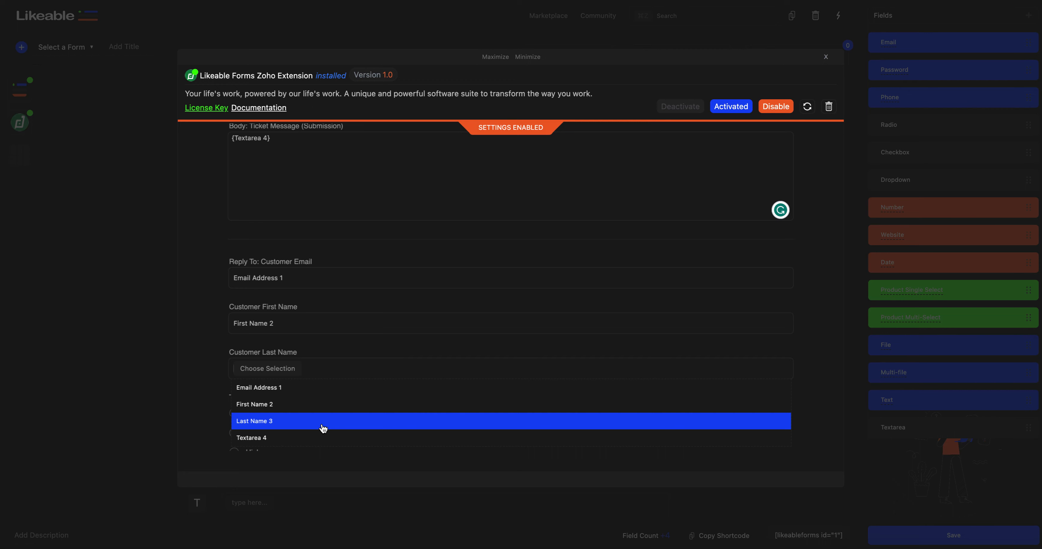
pyautogui.click(323, 428)
# Set the ticket priority to Low.
pyautogui.scroll(-2, 324, 428)
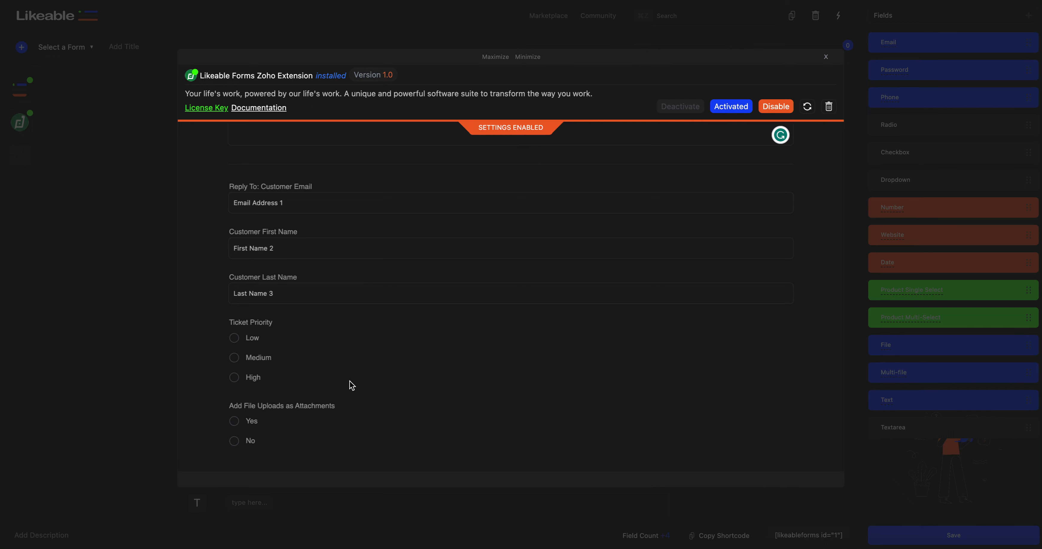
pyautogui.click(250, 342)
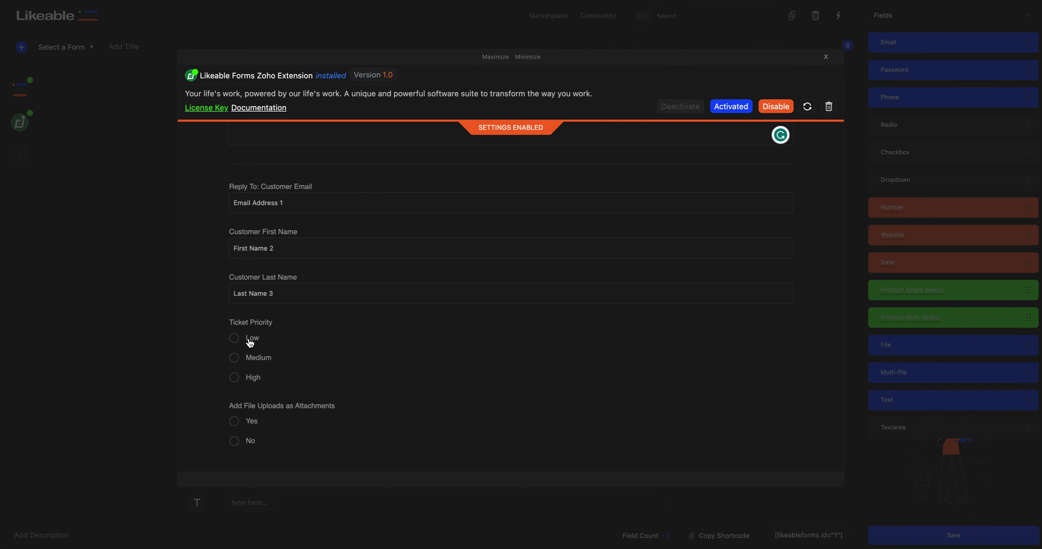